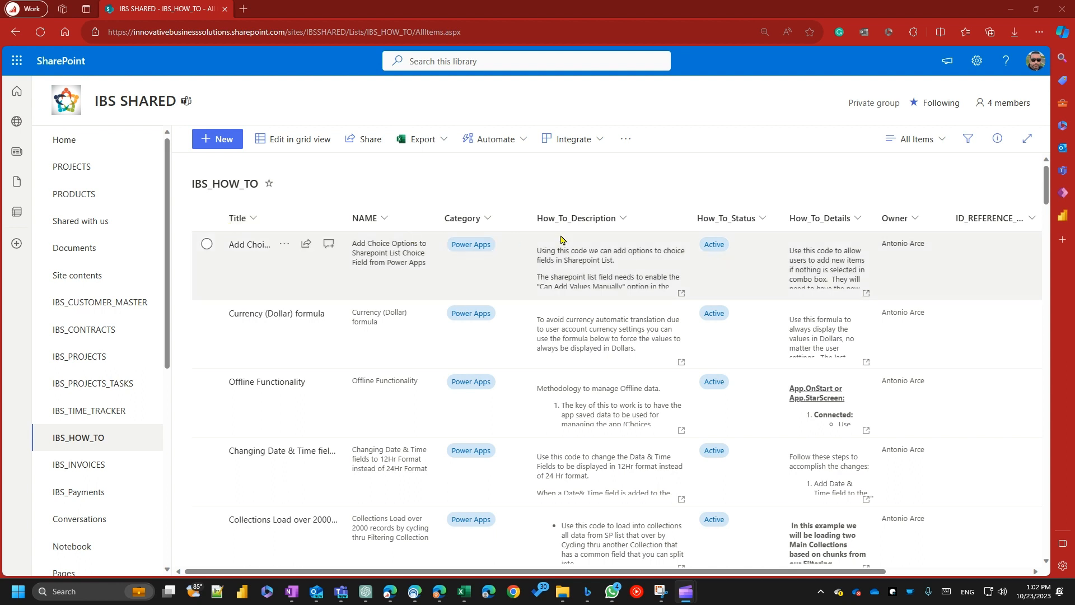
# Edit the All Items view of IBS_HOW_TO to display the ID column at position 1.
pyautogui.click(927, 147)
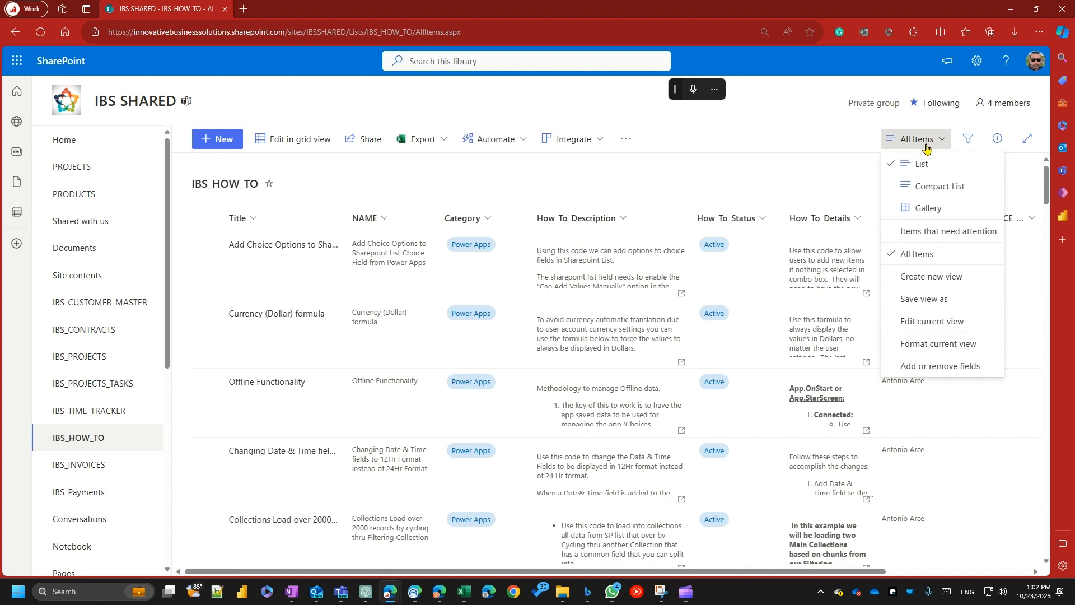
pyautogui.click(921, 323)
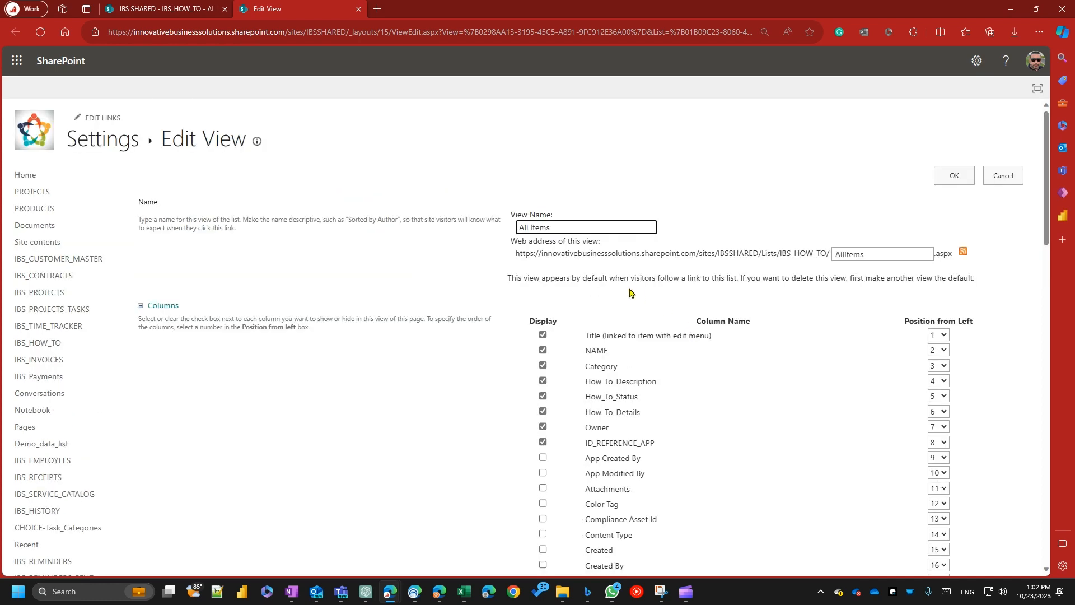
pyautogui.scroll(-2, 663, 299)
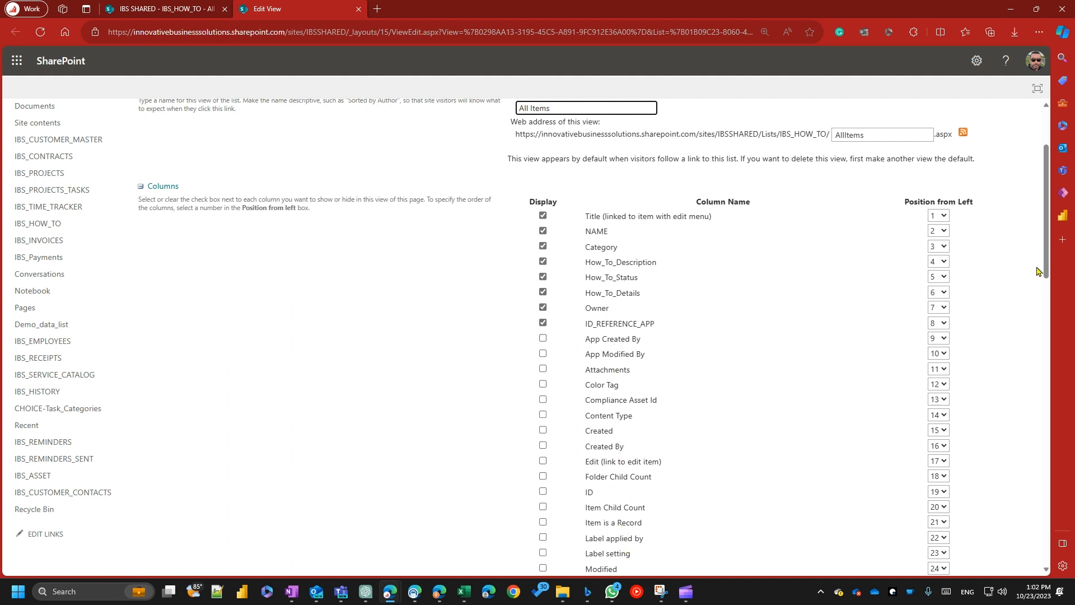
pyautogui.moveTo(1047, 238); pyautogui.dragTo(1055, 343)
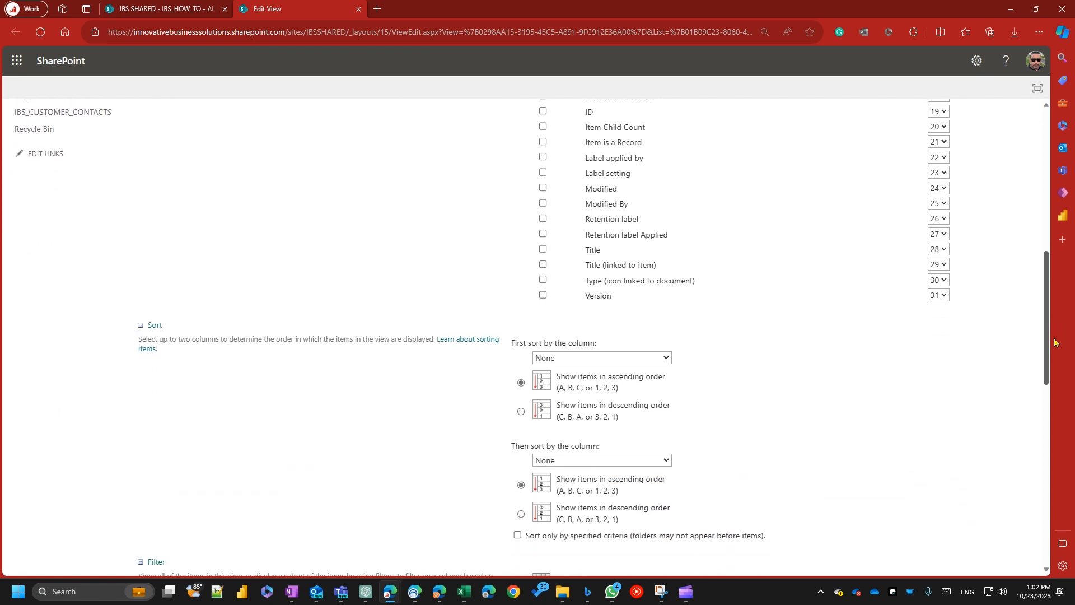
pyautogui.click(543, 112)
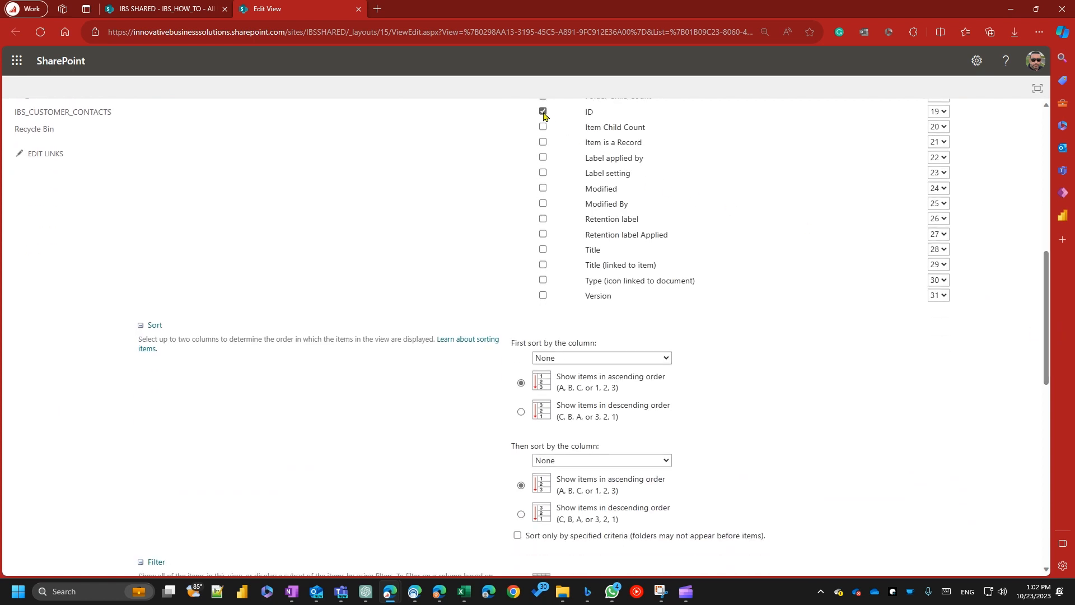
pyautogui.click(939, 112)
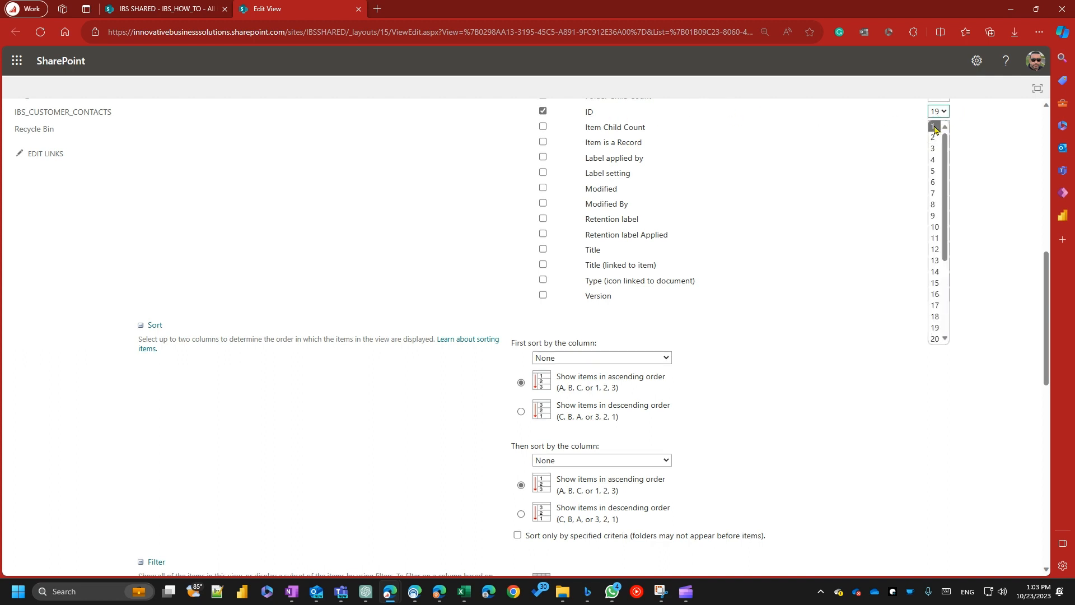
pyautogui.click(933, 128)
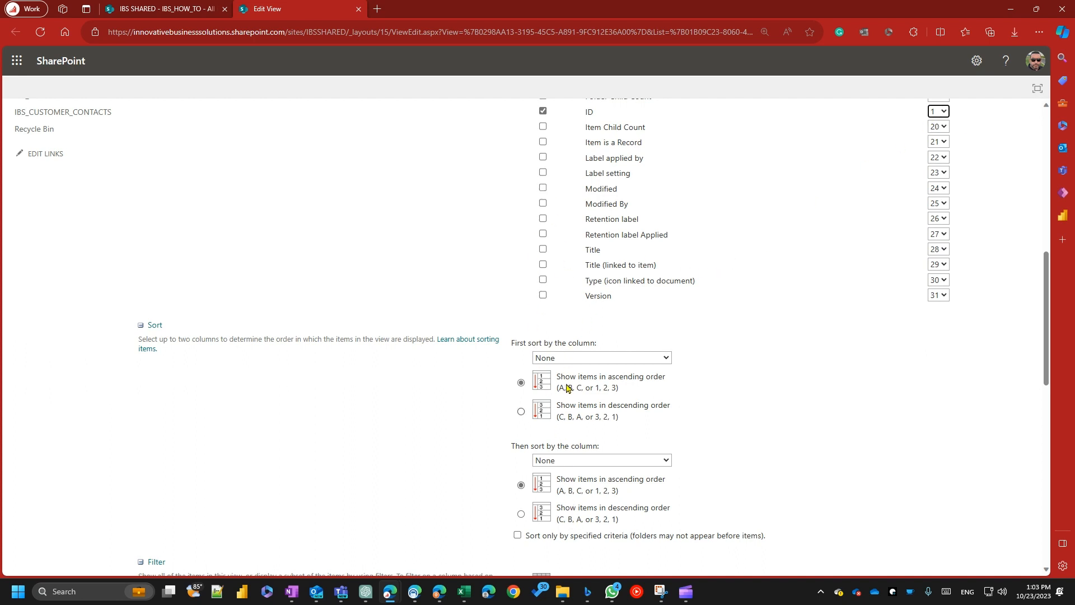
# Sort the All Items view first by ID in descending order, keep its view name, and save the view.
pyautogui.click(633, 358)
pyautogui.click(548, 254)
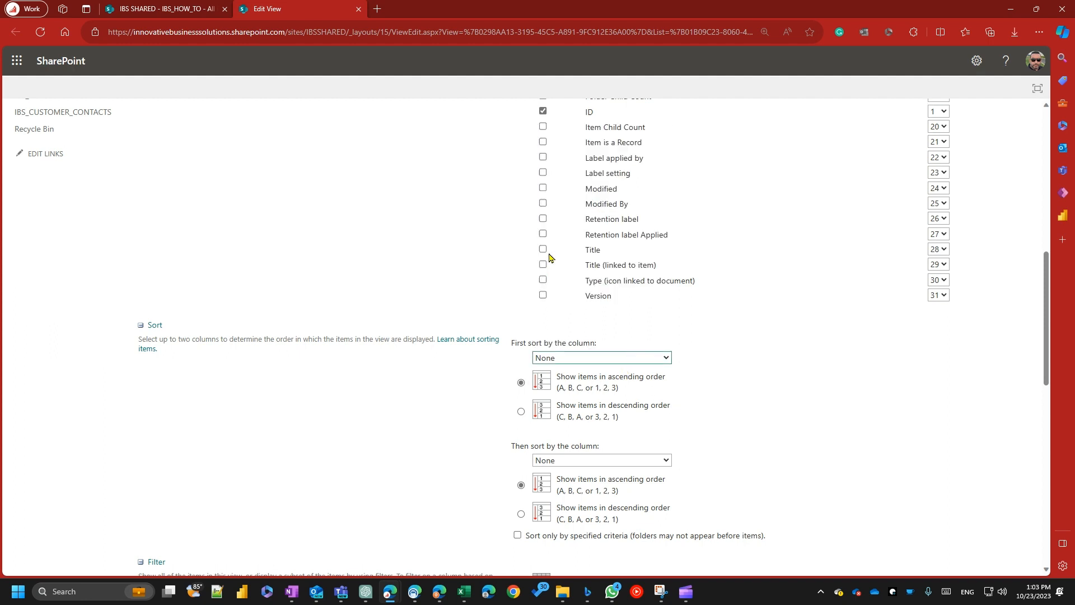
pyautogui.click(521, 411)
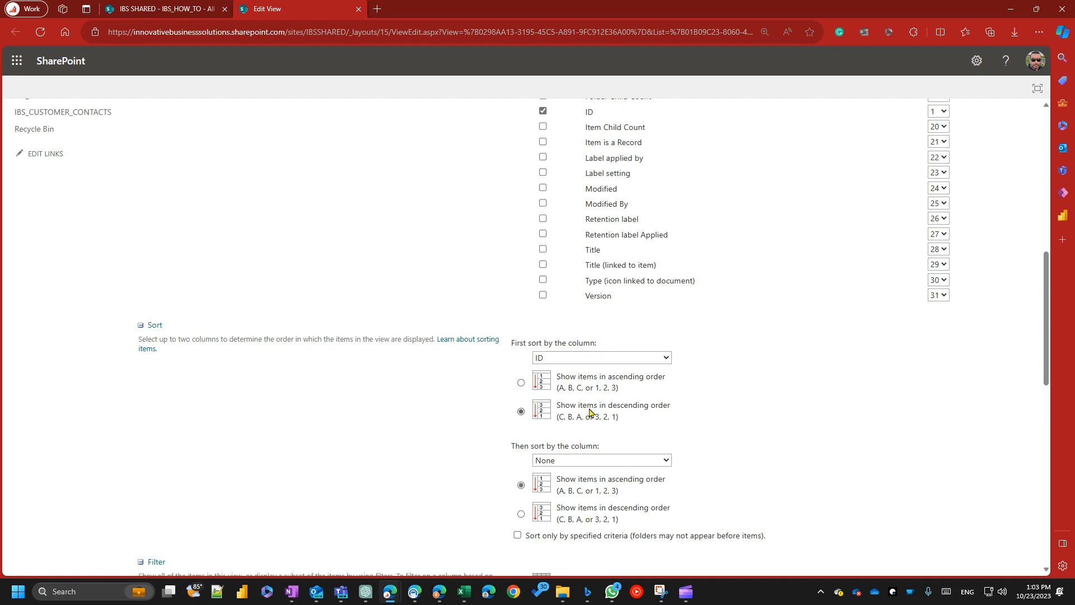
pyautogui.scroll(9, 891, 434)
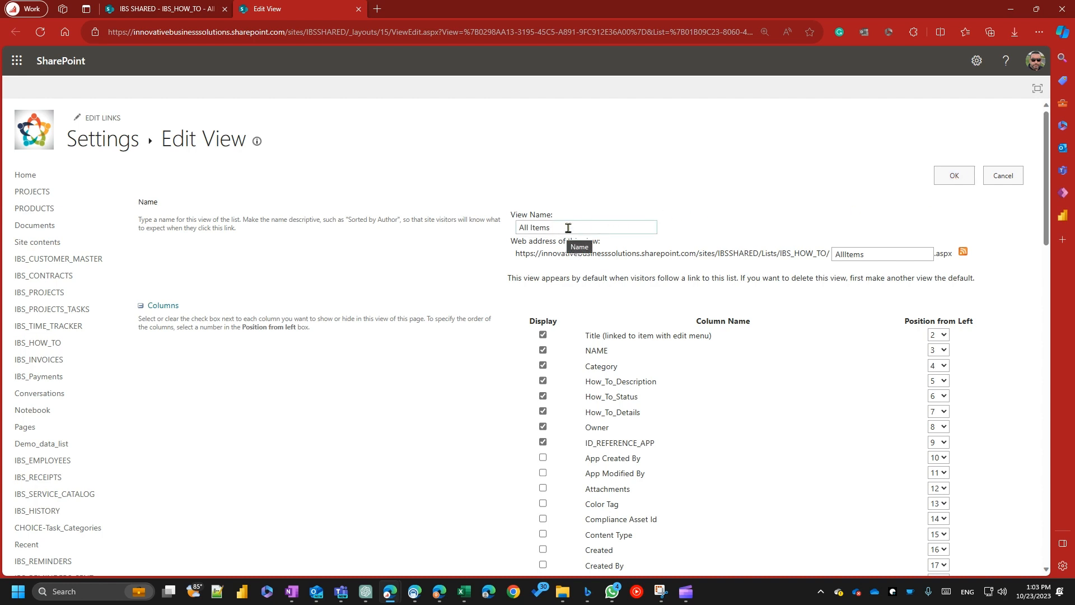
pyautogui.moveTo(567, 227); pyautogui.dragTo(501, 229)
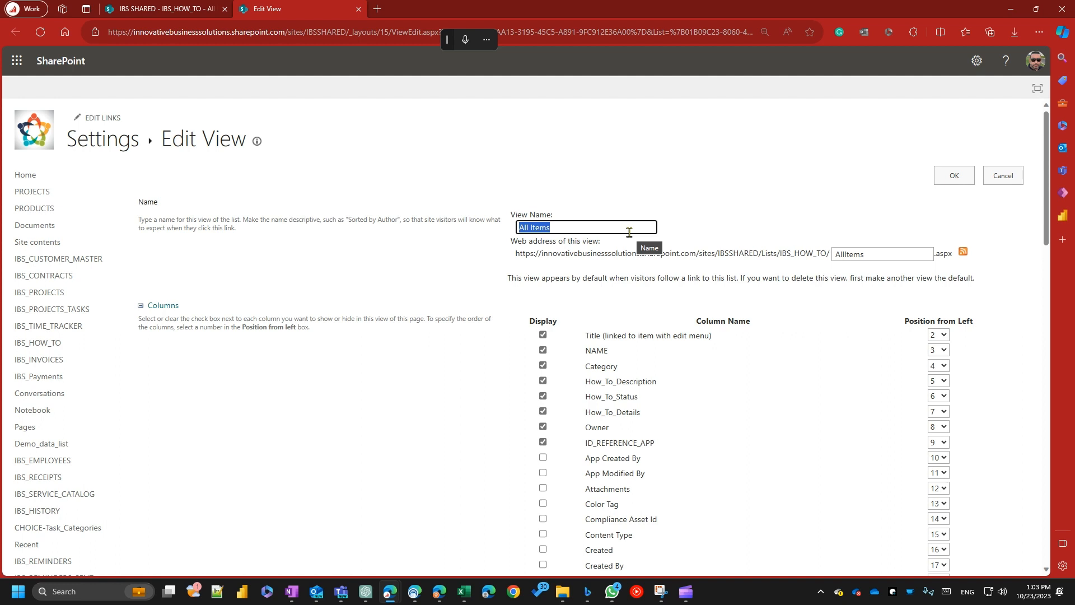
pyautogui.click(564, 226)
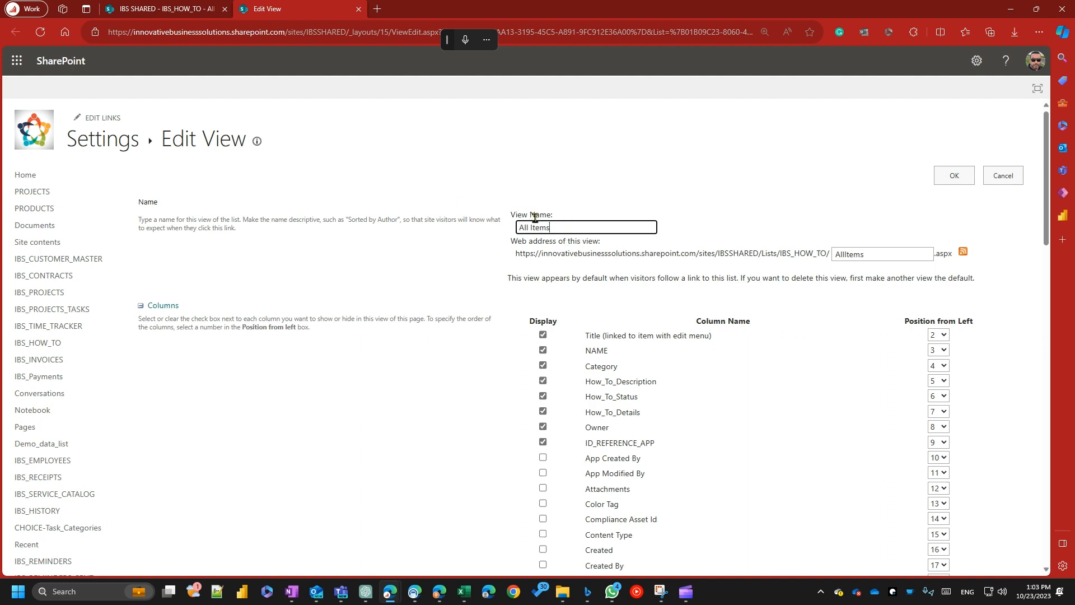
pyautogui.click(952, 178)
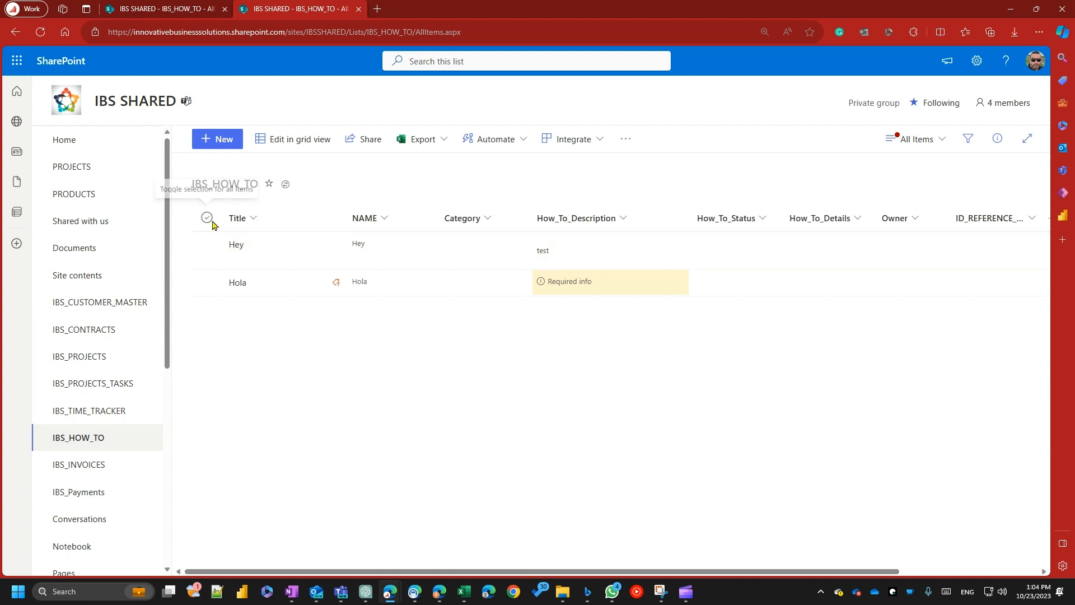
# Reopen the All Items view settings, check the column order, save them again and reload the list.
pyautogui.click(928, 139)
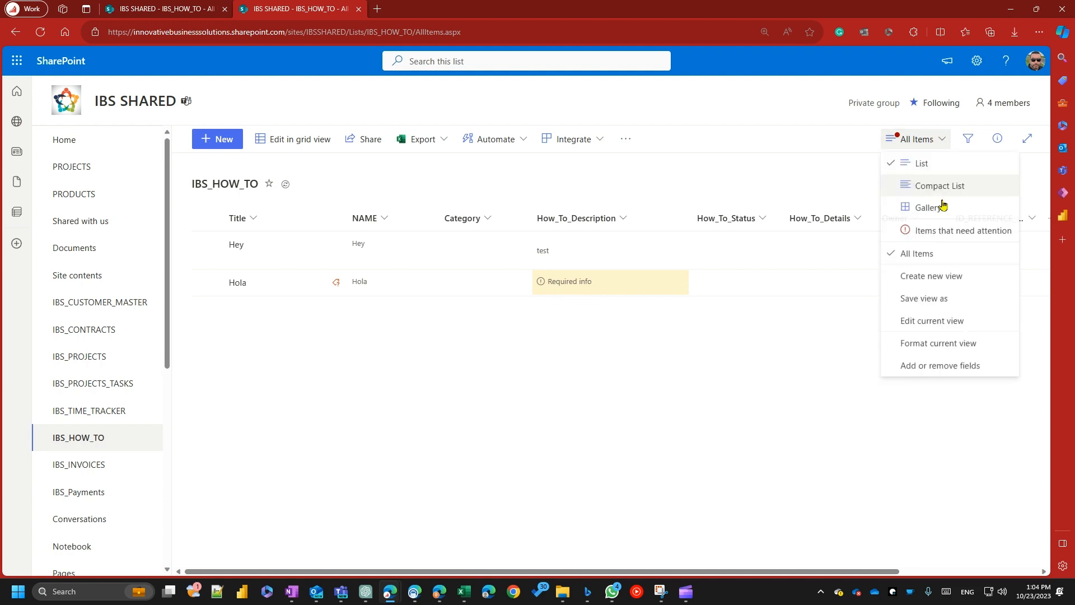
pyautogui.click(918, 323)
pyautogui.scroll(-4, 672, 336)
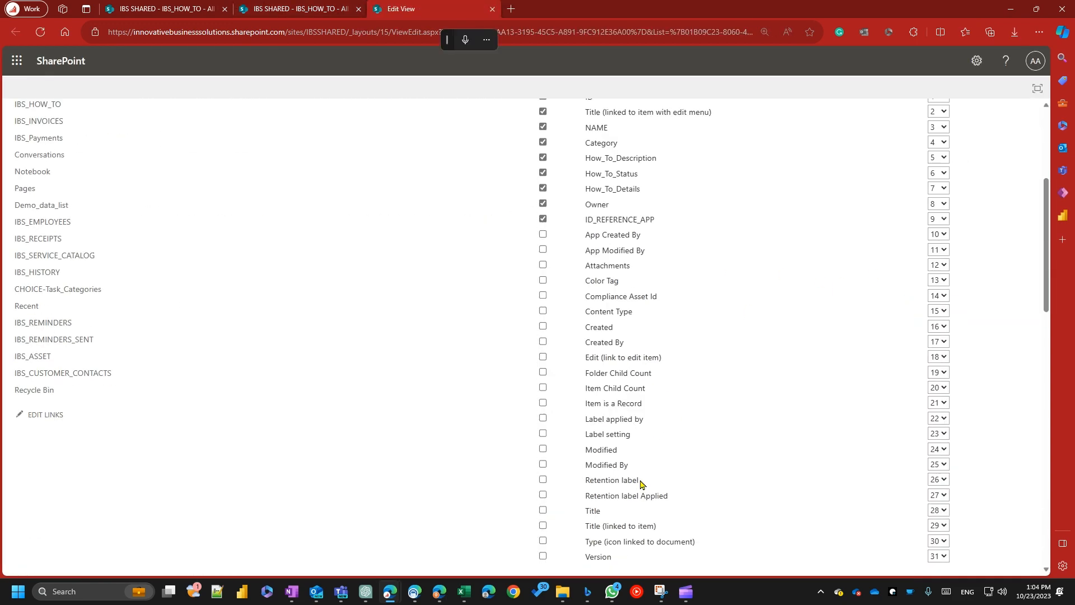
pyautogui.scroll(4, 595, 269)
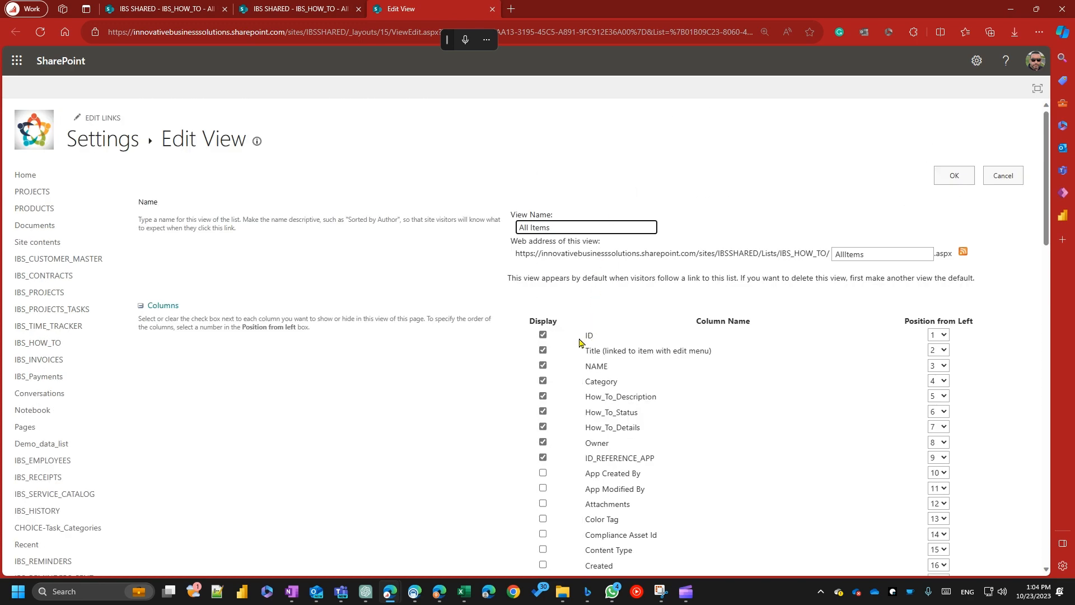
pyautogui.click(954, 177)
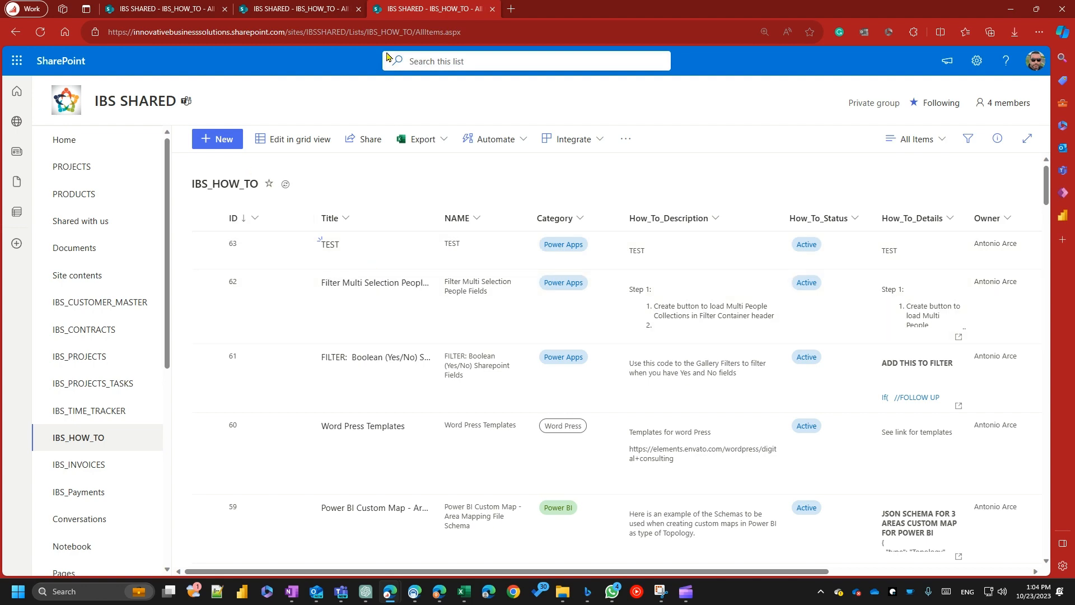
pyautogui.click(436, 35)
pyautogui.press('Return')
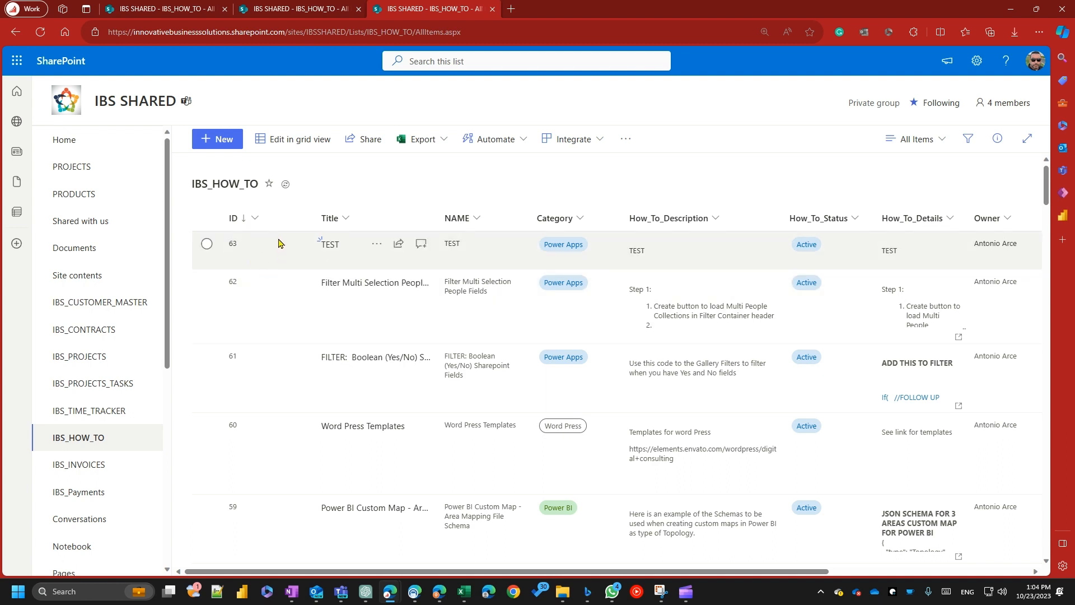
# Create a new public view named FINANCE, shown as a list.
pyautogui.click(916, 146)
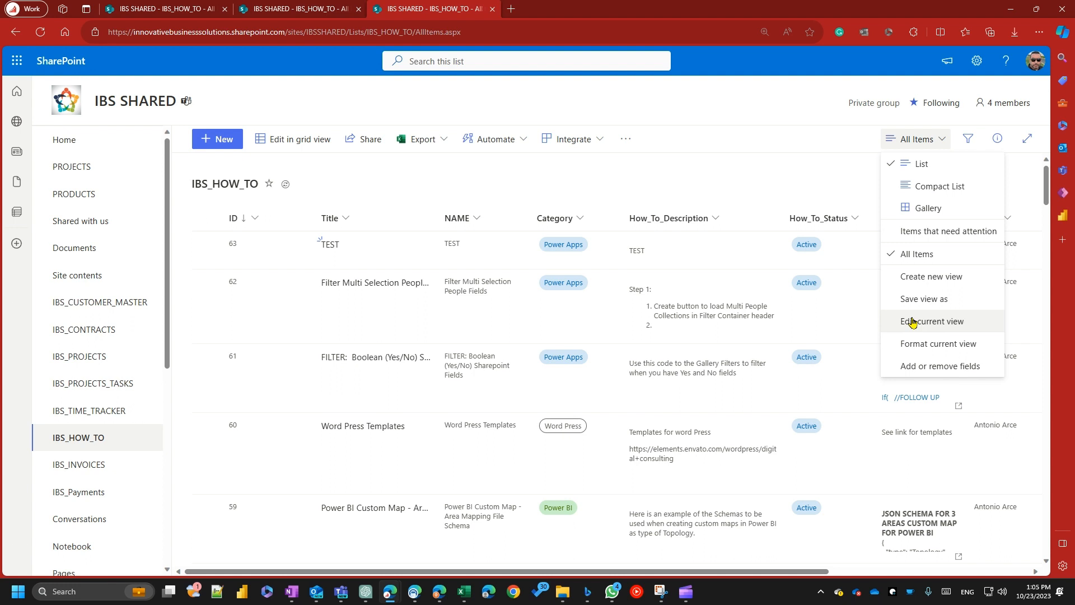
pyautogui.click(907, 276)
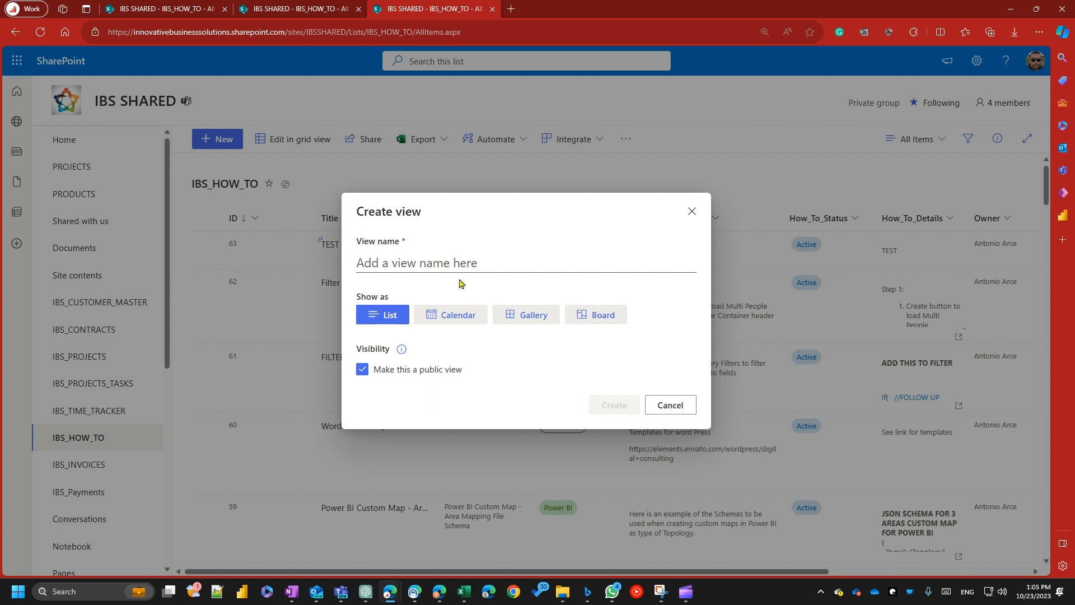
pyautogui.click(400, 260)
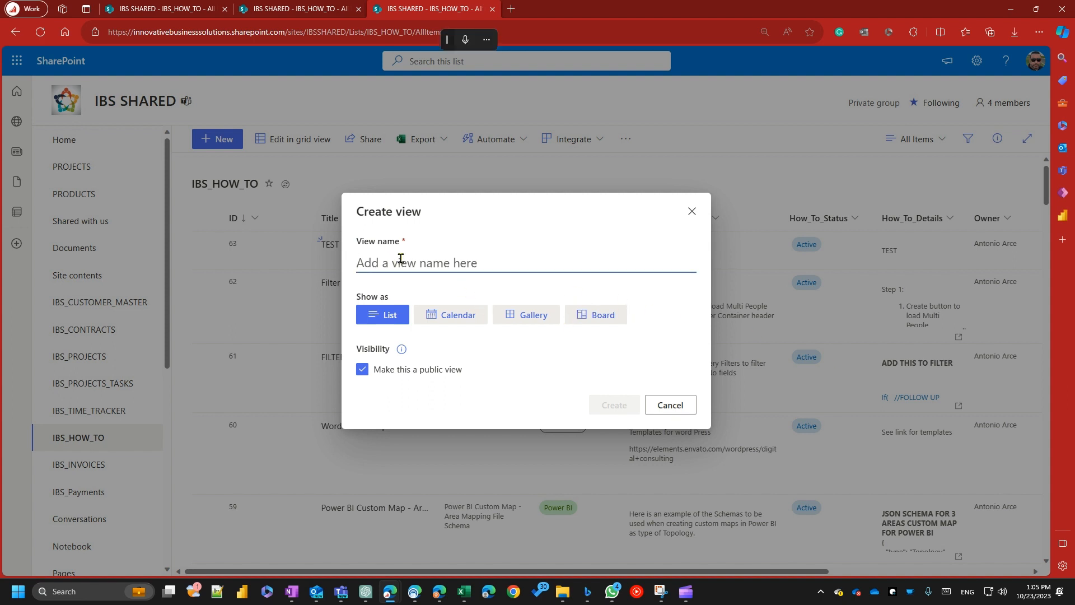
pyautogui.write('FINANCE')
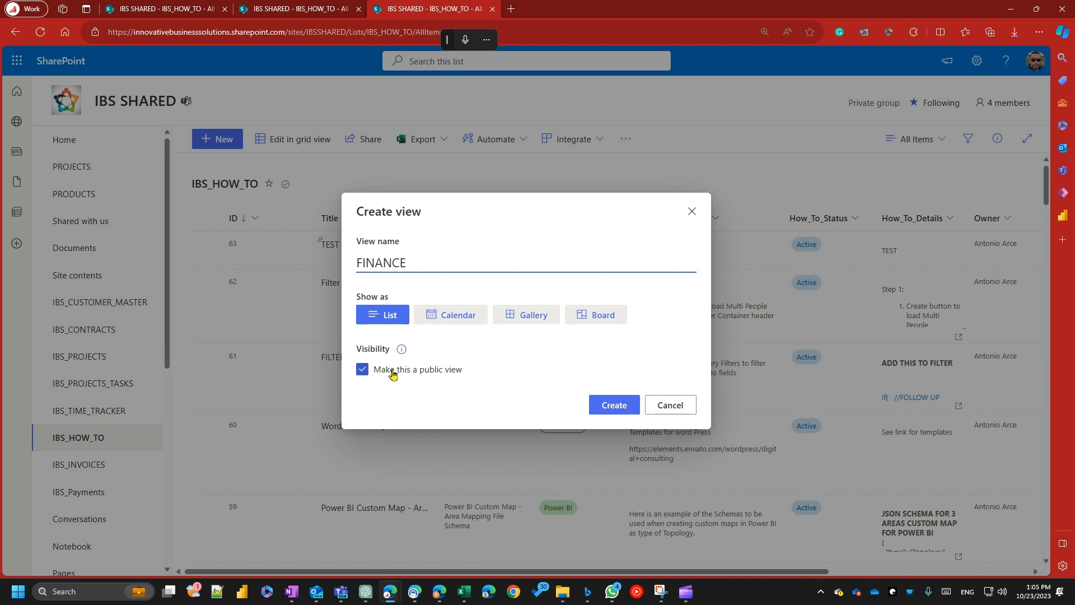
pyautogui.click(620, 410)
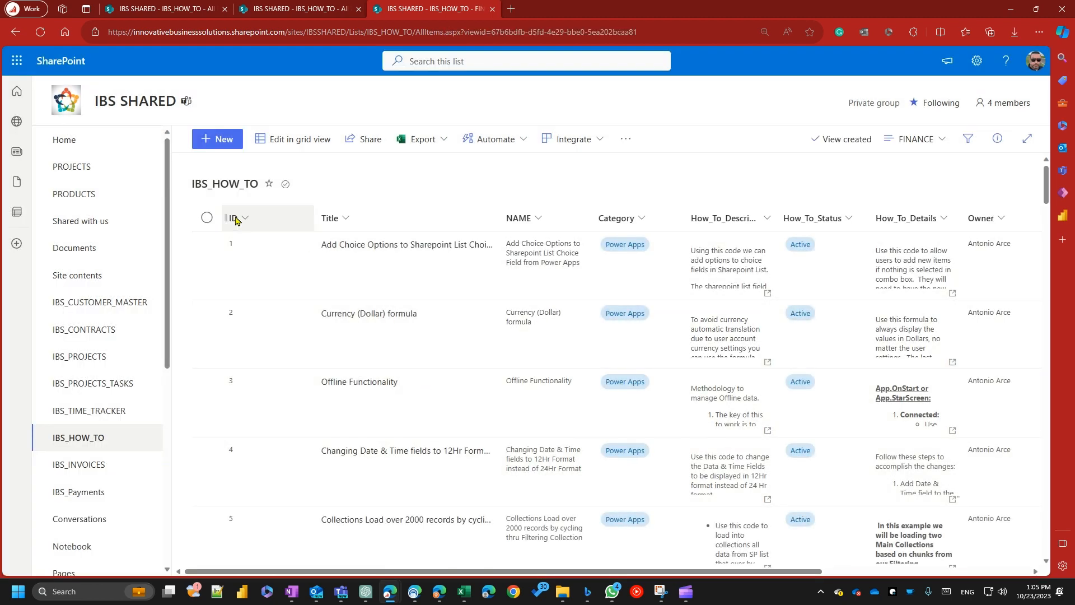
# Edit the FINANCE view, try hiding the Category and How_To_Description columns, display them again and save the view.
pyautogui.click(896, 145)
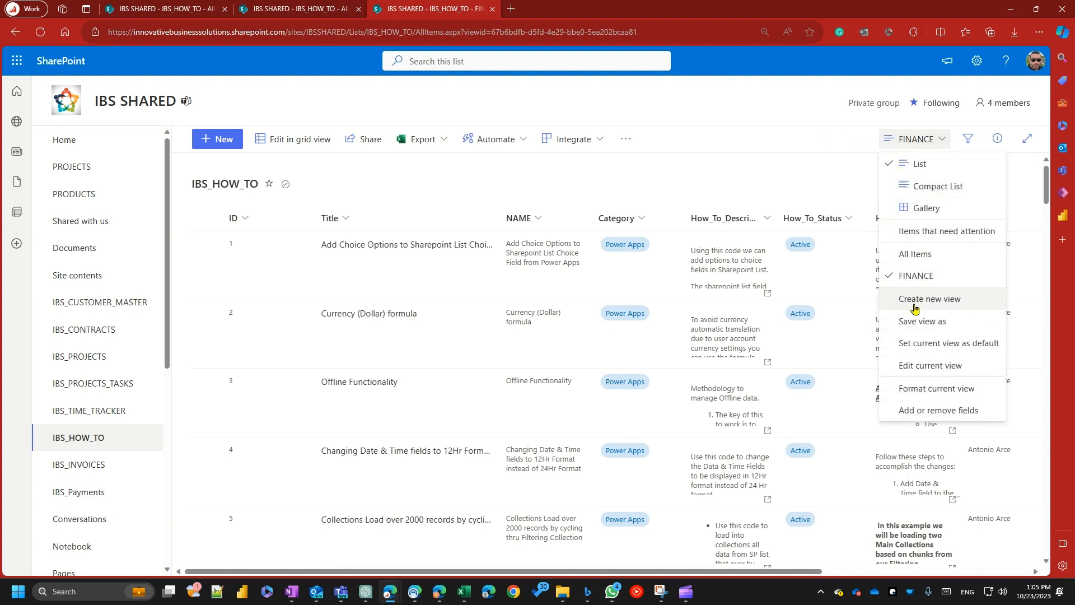
pyautogui.click(912, 365)
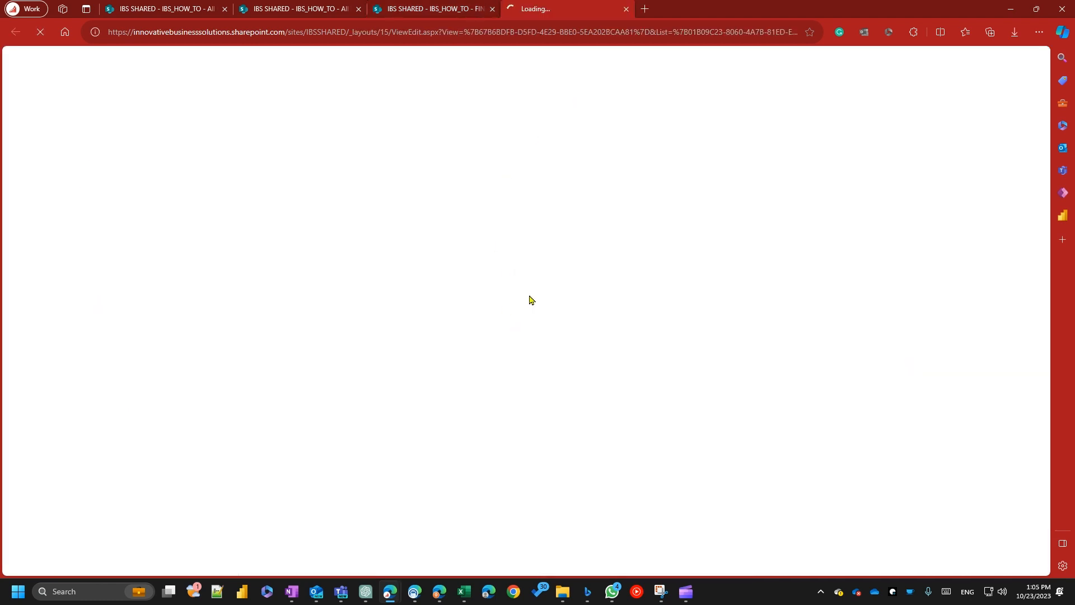
pyautogui.scroll(-2, 566, 393)
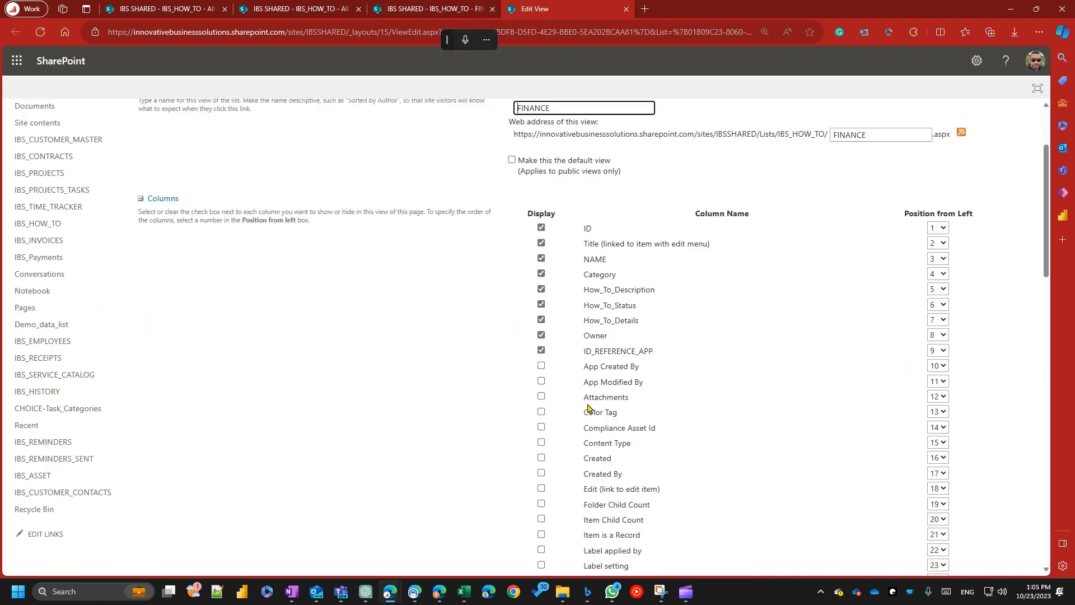
pyautogui.click(541, 273)
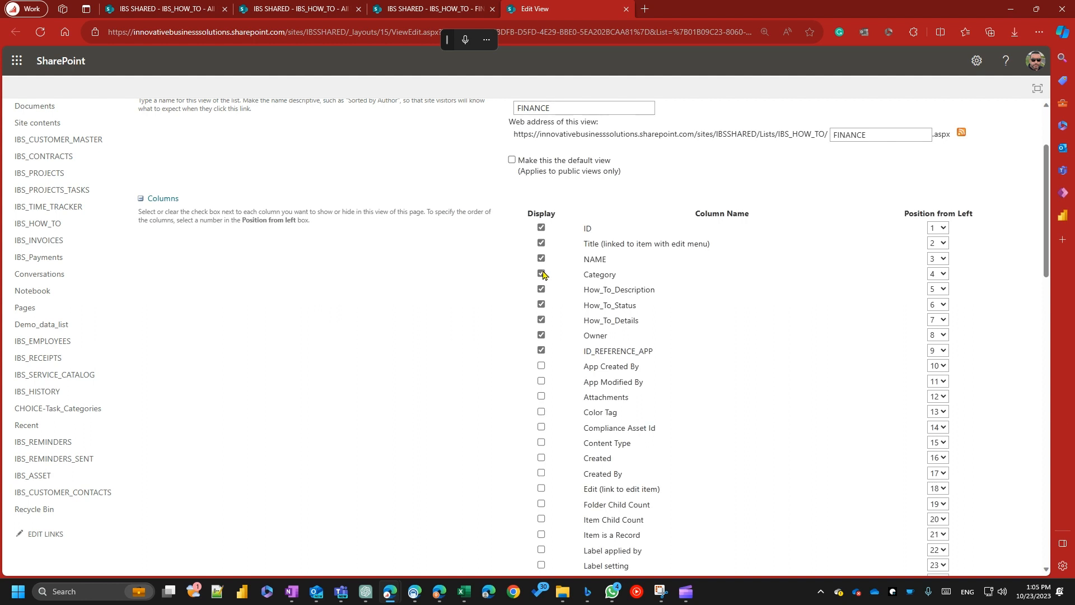
pyautogui.click(542, 412)
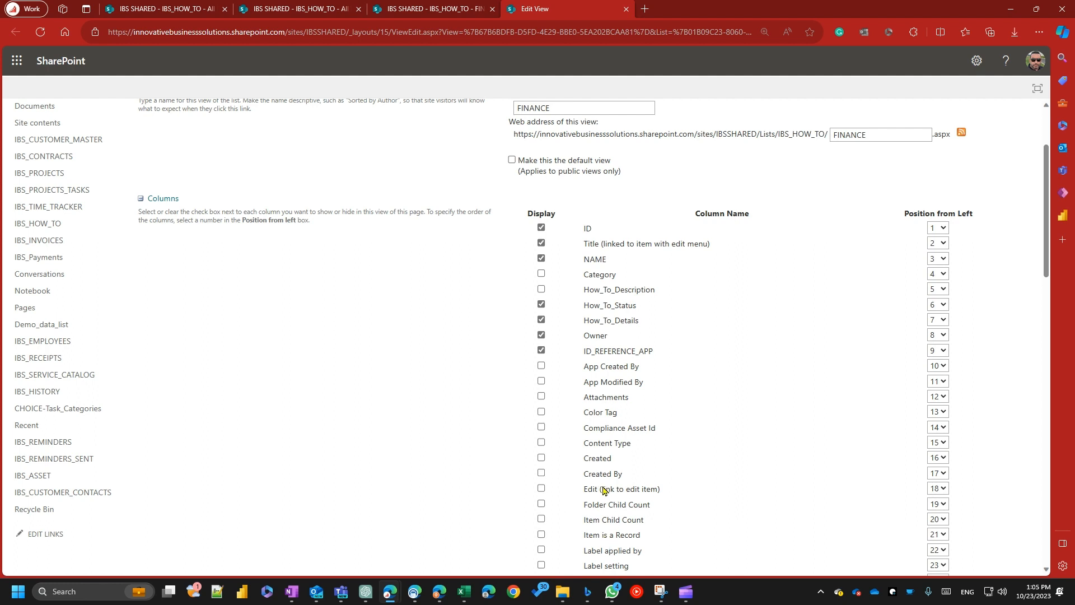
pyautogui.click(541, 273)
pyautogui.scroll(-5, 784, 394)
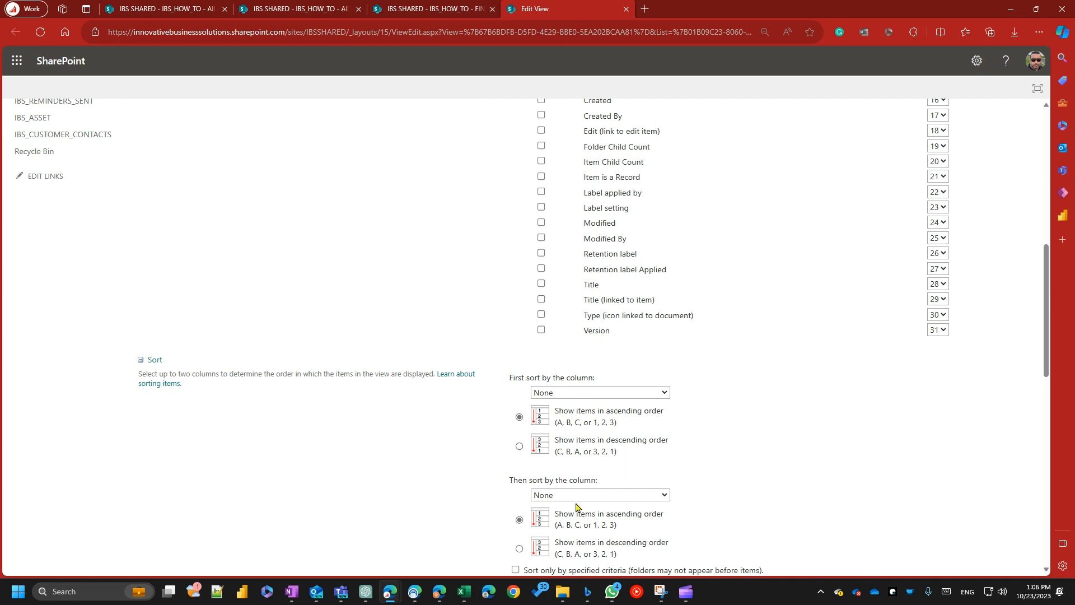
pyautogui.scroll(7, 832, 423)
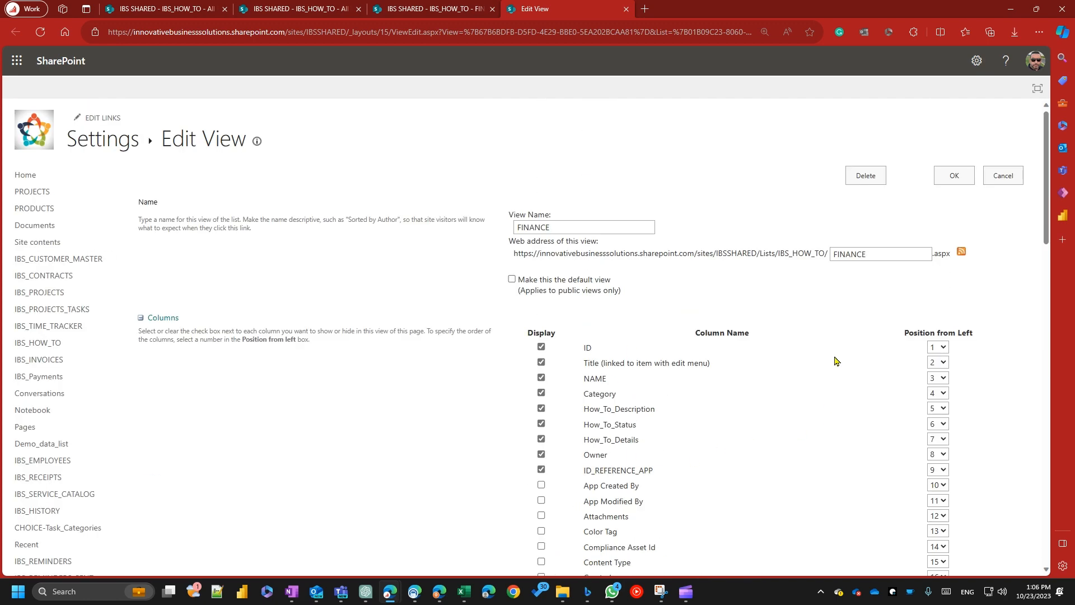
pyautogui.click(954, 176)
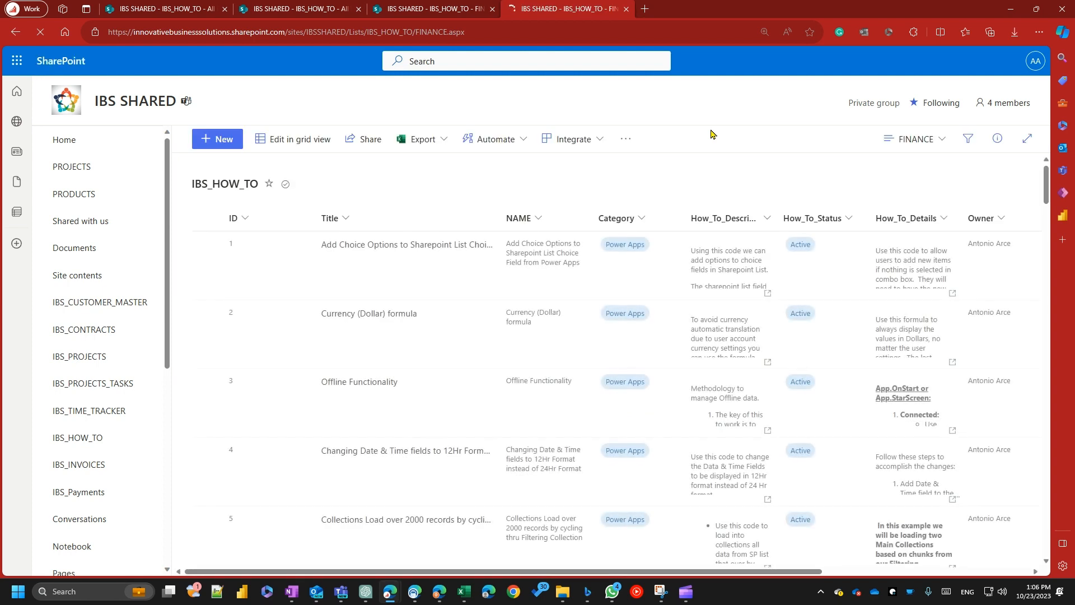
# Open the choice of available views for the IBS_HOW_TO list.
pyautogui.click(912, 138)
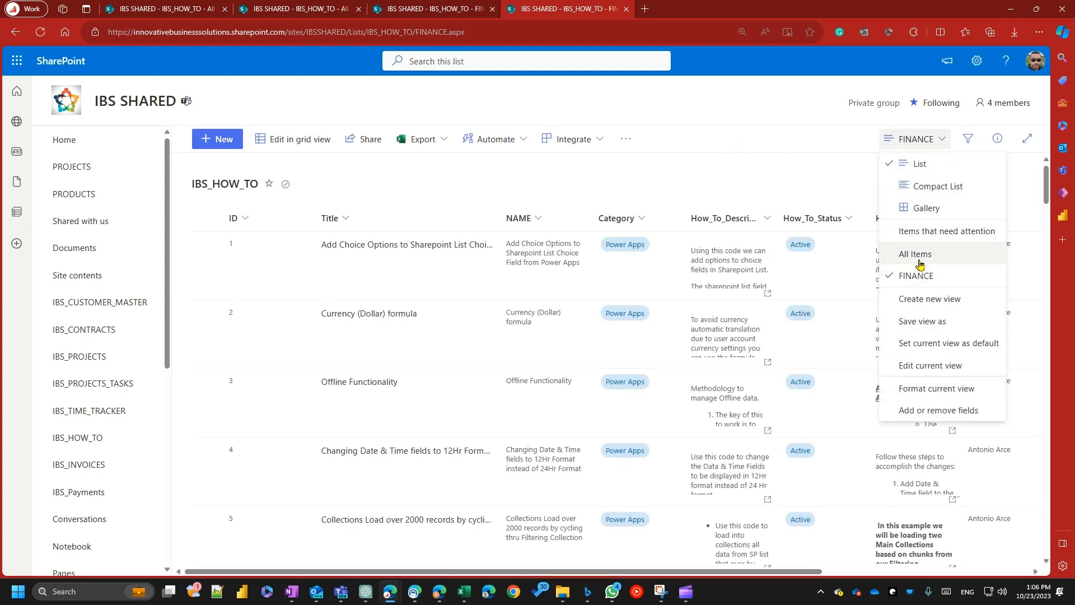